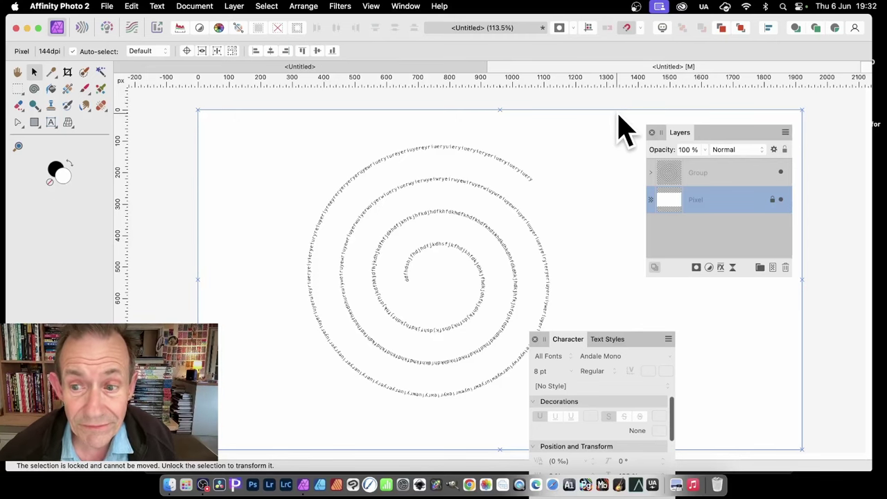
- Remove the old spiral text group and select the Spiral Tool
{"action": "key", "text": "super+z"}
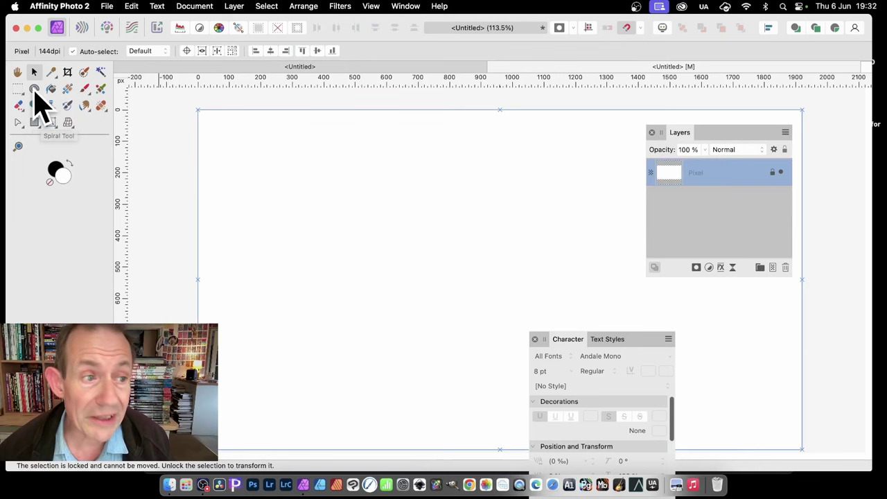
{"action": "left_click", "coordinate": [34, 90]}
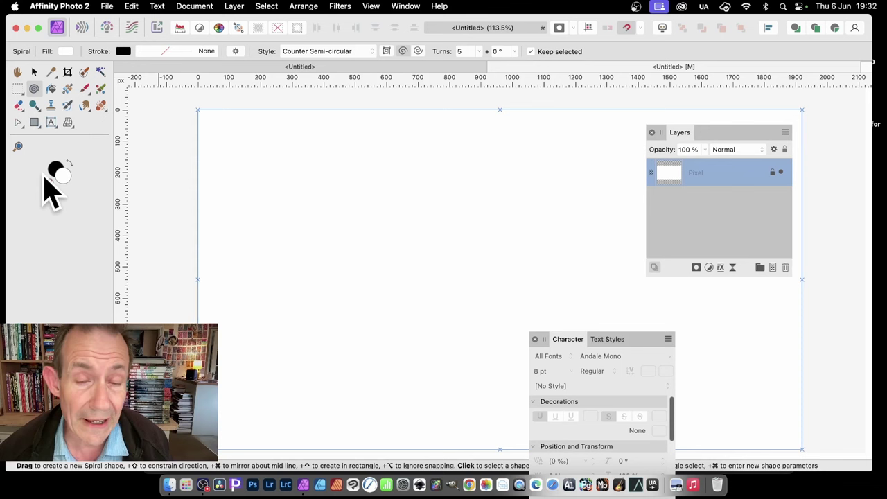
- Draw a Linear-style spiral across the middle of the page
{"action": "left_click", "coordinate": [336, 52]}
{"action": "left_click", "coordinate": [332, 15]}
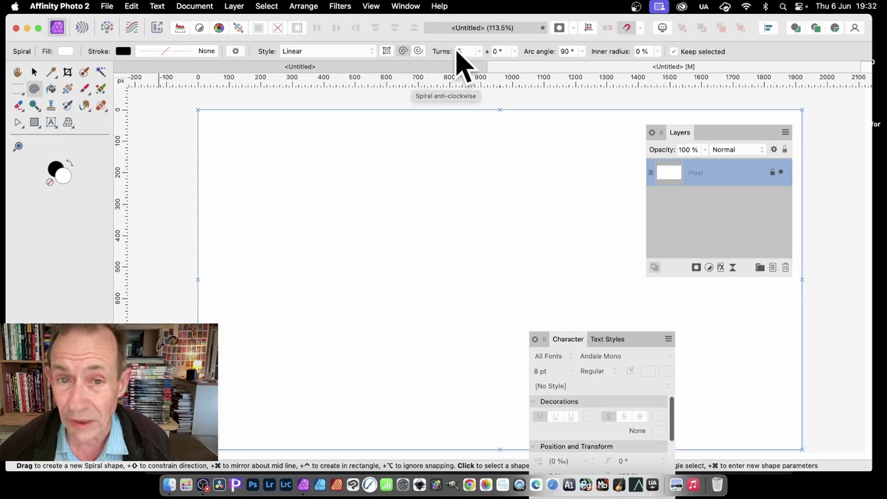
{"action": "left_click_drag", "start_coordinate": [430, 258], "coordinate": [532, 341]}
- Change the spiral to Counter Semi-circular style and raise its turns from 5 to 7
{"action": "right_click", "coordinate": [407, 192]}
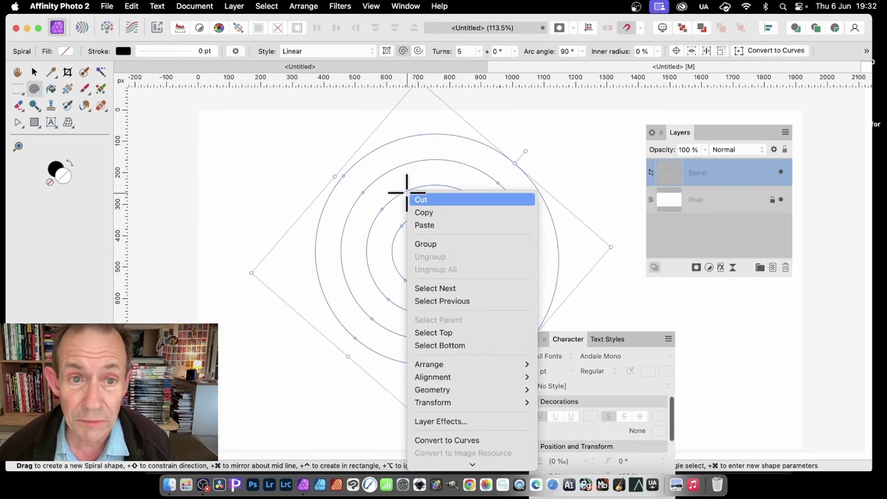
{"action": "left_click", "coordinate": [368, 58]}
{"action": "left_click", "coordinate": [366, 53]}
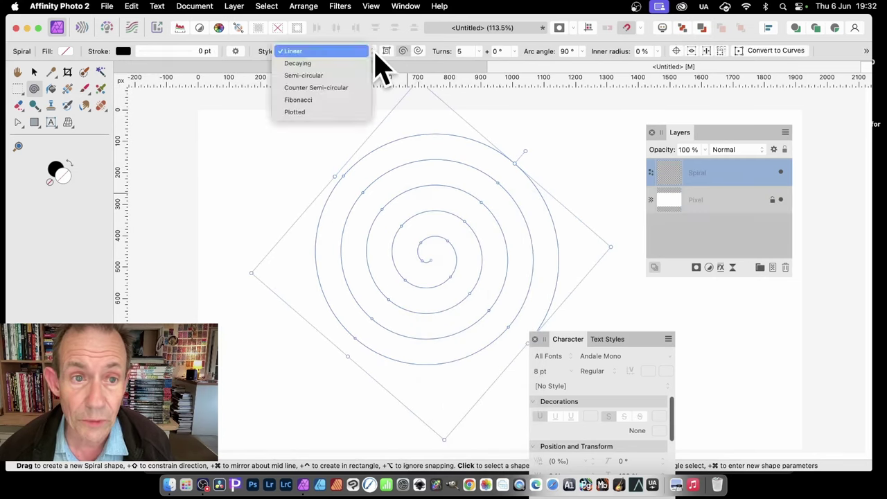
{"action": "left_click", "coordinate": [338, 64]}
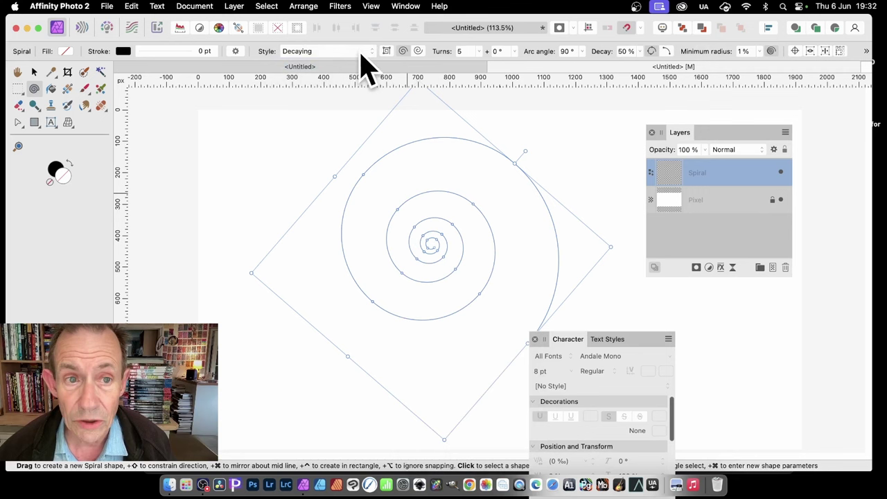
{"action": "left_click", "coordinate": [370, 53]}
{"action": "left_click", "coordinate": [348, 77]}
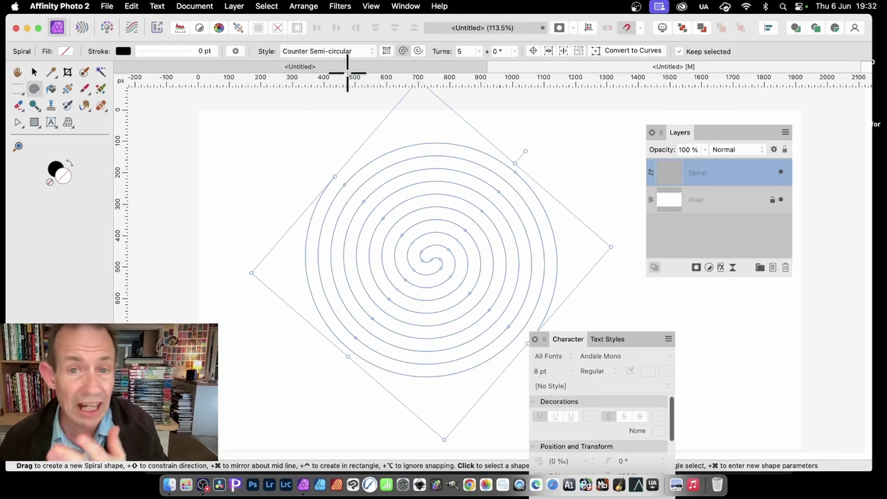
{"action": "left_click", "coordinate": [479, 52]}
{"action": "left_click_drag", "start_coordinate": [481, 63], "coordinate": [490, 64]}
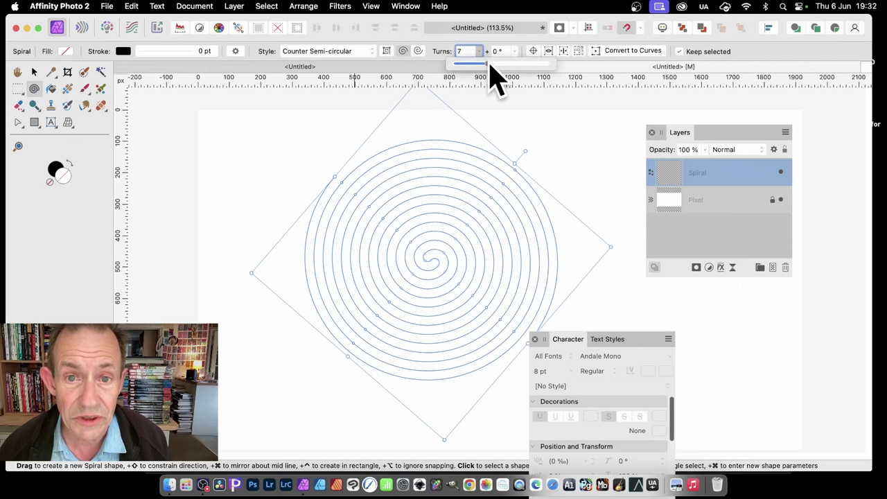
- Choose the Artistic Text Tool from the text tools flyout
{"action": "left_click", "coordinate": [51, 122]}
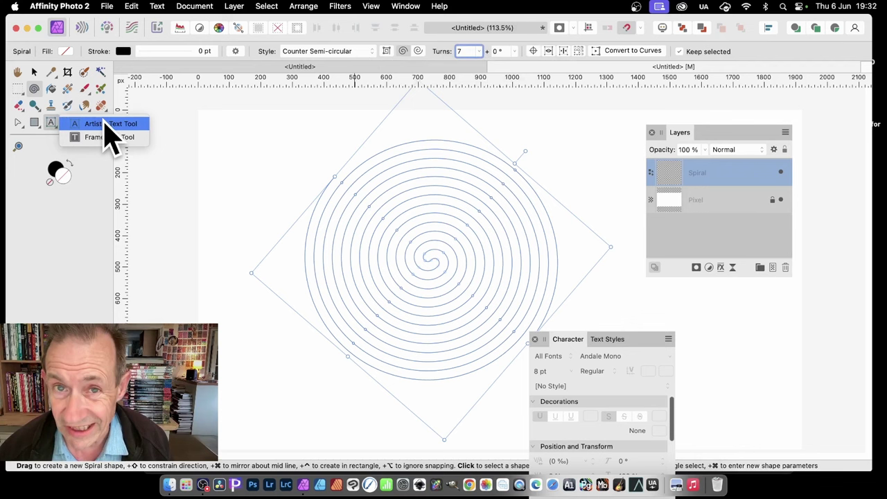
{"action": "left_click", "coordinate": [104, 123]}
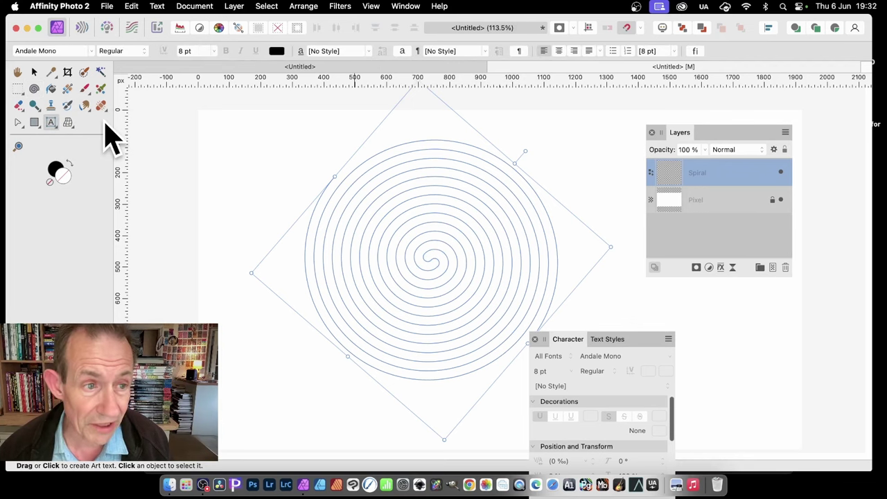
- Make the spiral a text path, add placeholder text, and select it
{"action": "left_click", "coordinate": [431, 241]}
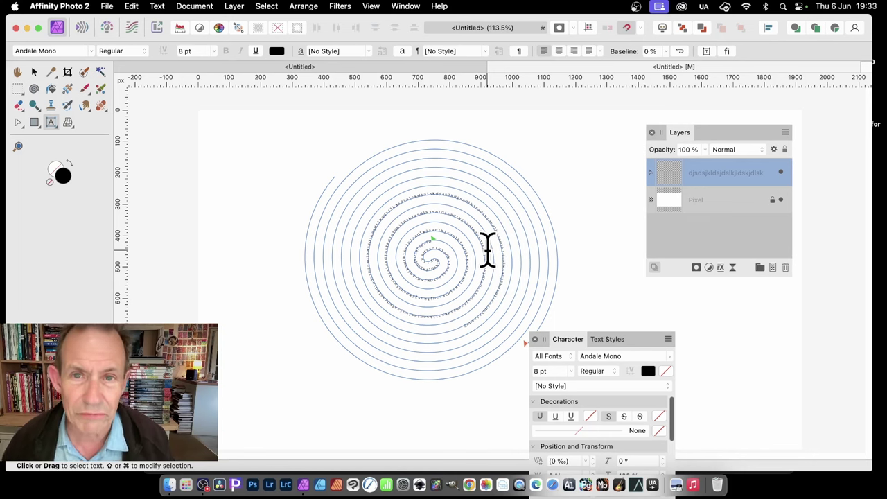
{"action": "left_click", "coordinate": [488, 250]}
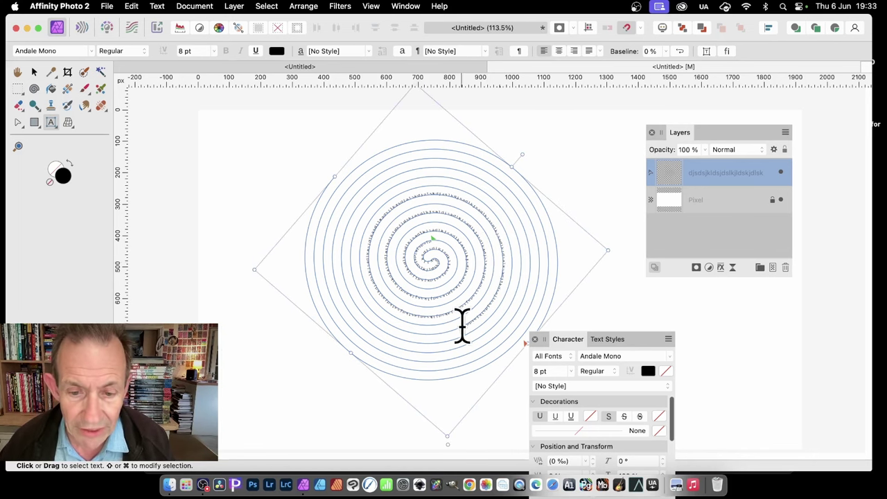
- Try 20 pt on a stretch of the spiral text, then undo back to 8 pt
{"action": "left_click_drag", "start_coordinate": [465, 324], "coordinate": [462, 174]}
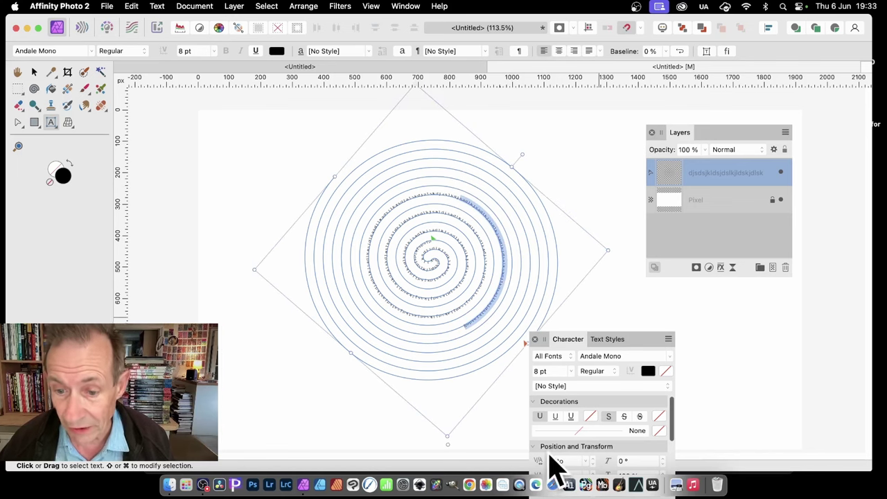
{"action": "left_click_drag", "start_coordinate": [653, 343], "coordinate": [671, 160]}
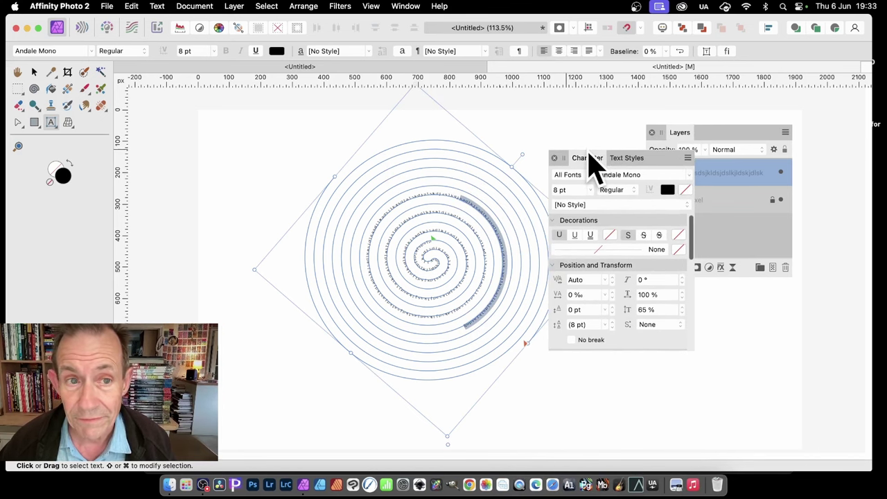
{"action": "left_click", "coordinate": [213, 51]}
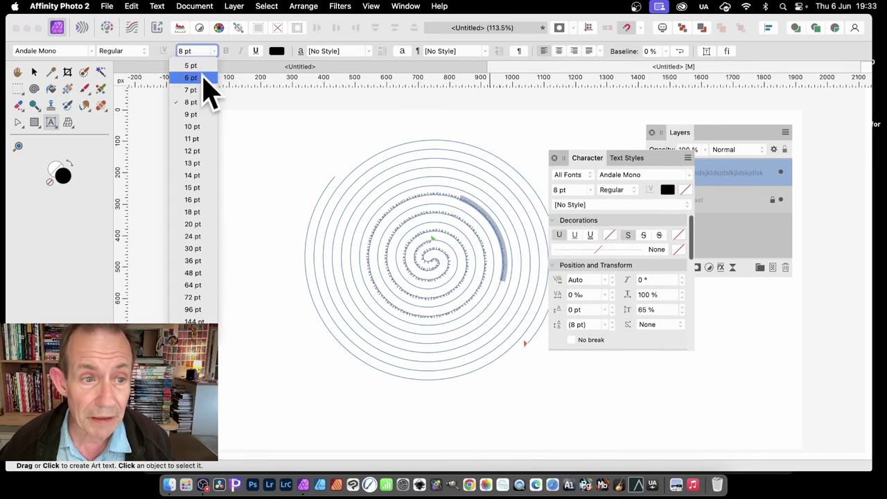
{"action": "left_click", "coordinate": [211, 224]}
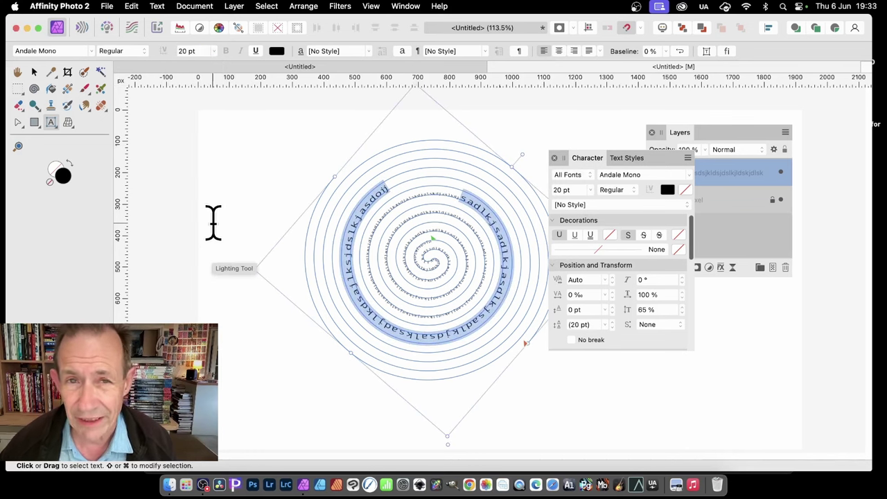
{"action": "key", "text": "super+z"}
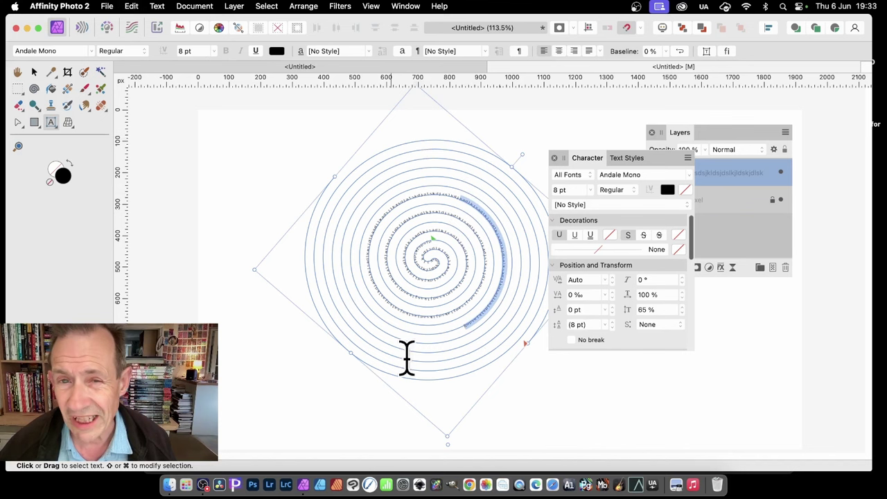
- Select all the spiral text and set its font size to 13 pt
{"action": "triple_click", "coordinate": [444, 194]}
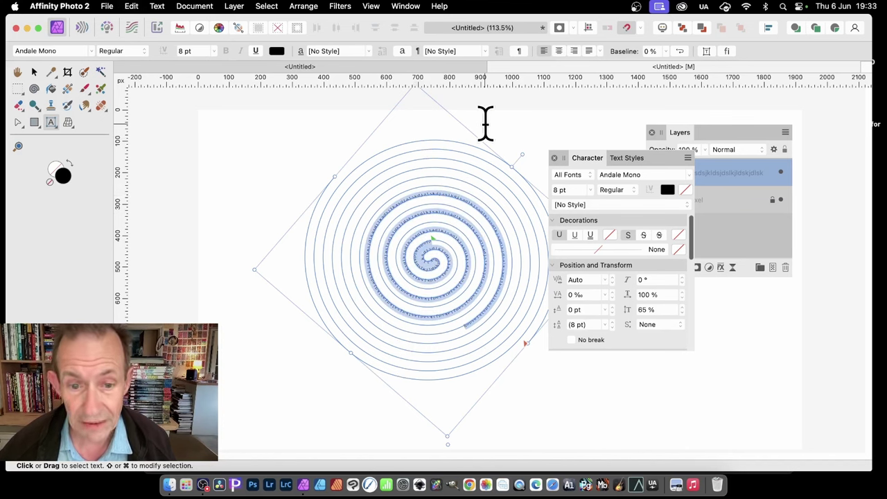
{"action": "left_click", "coordinate": [591, 190]}
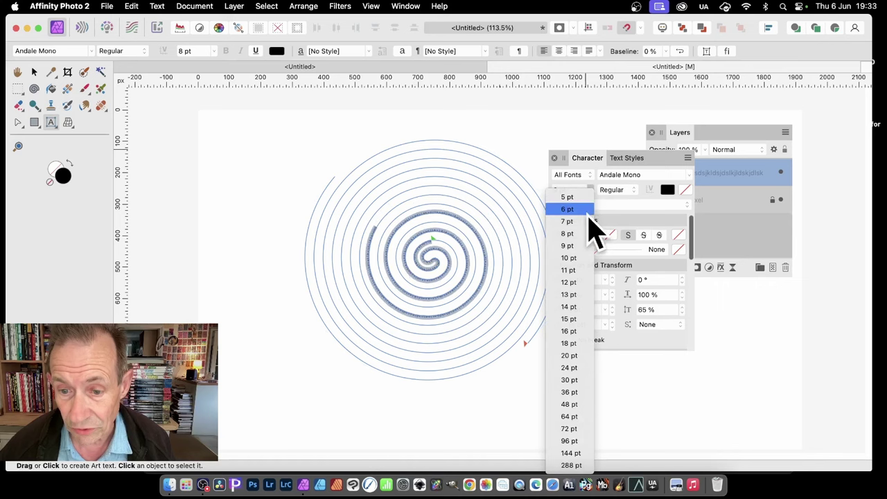
{"action": "left_click", "coordinate": [579, 294]}
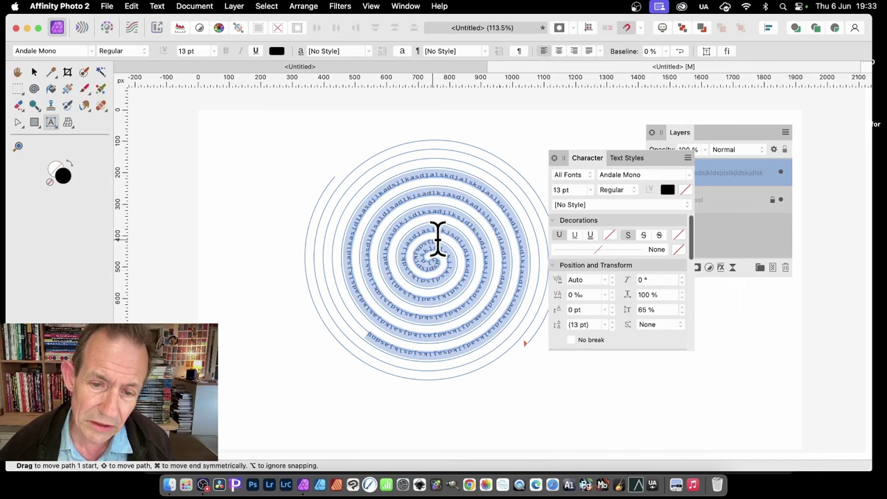
- Slide the text along the spiral and change its leading from -20 pt toward 30 pt
{"action": "left_click_drag", "start_coordinate": [438, 239], "coordinate": [428, 269]}
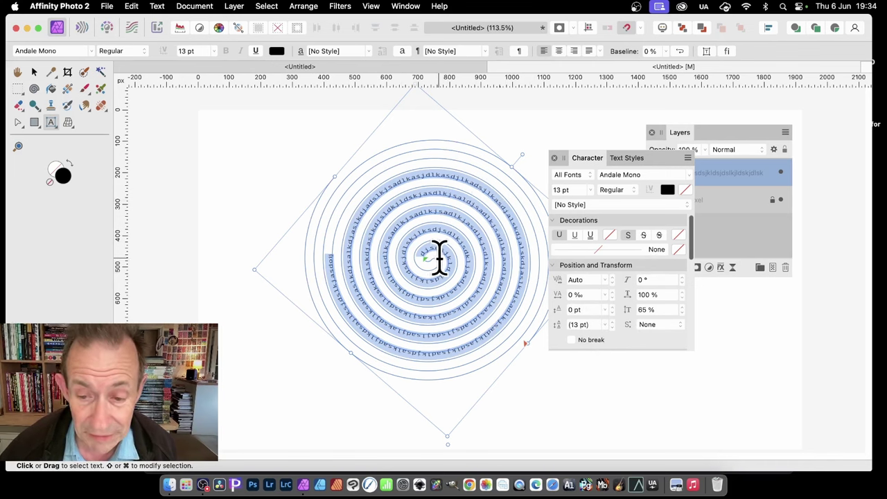
{"action": "left_click", "coordinate": [586, 309]}
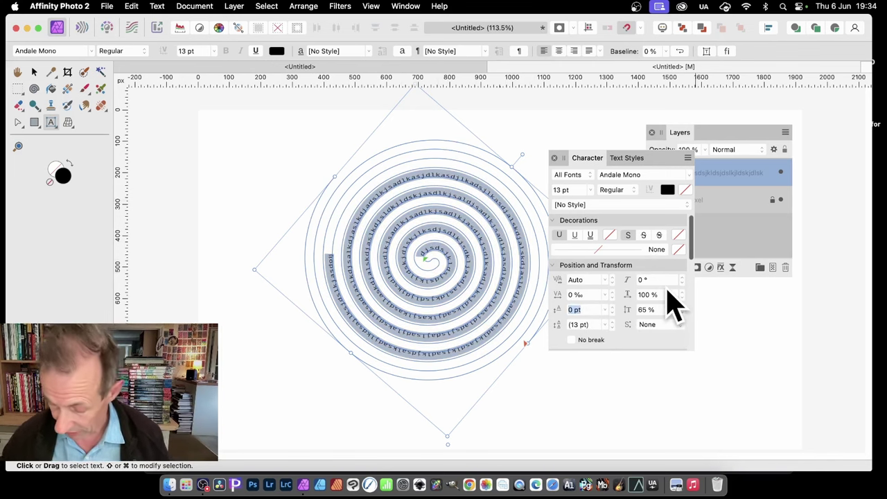
{"action": "type", "text": "-20"}
{"action": "key", "text": "Tab"}
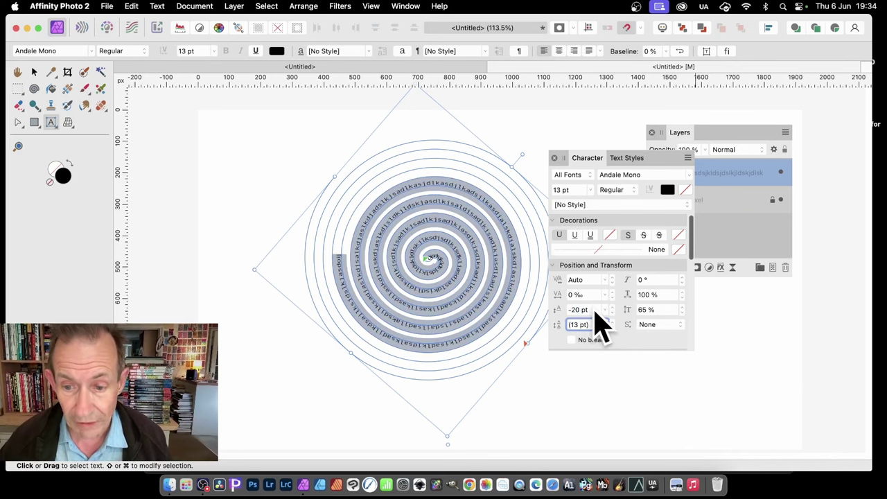
{"action": "left_click", "coordinate": [563, 309]}
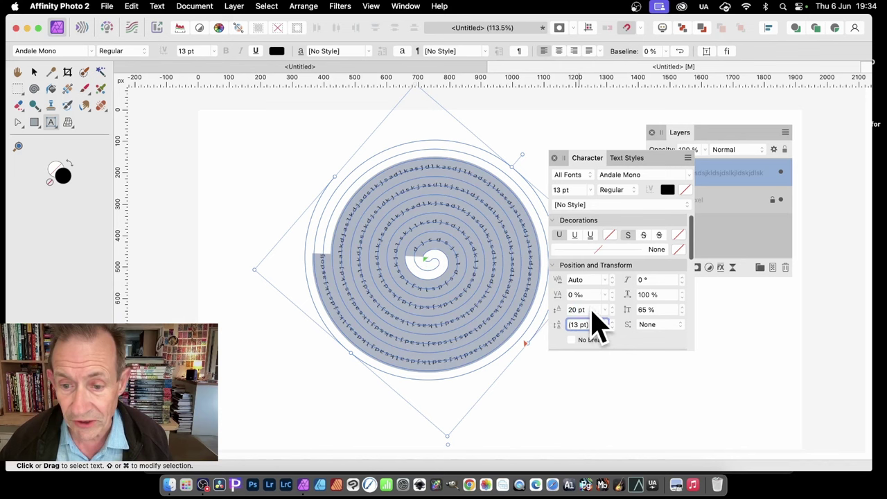
{"action": "left_click", "coordinate": [565, 309]}
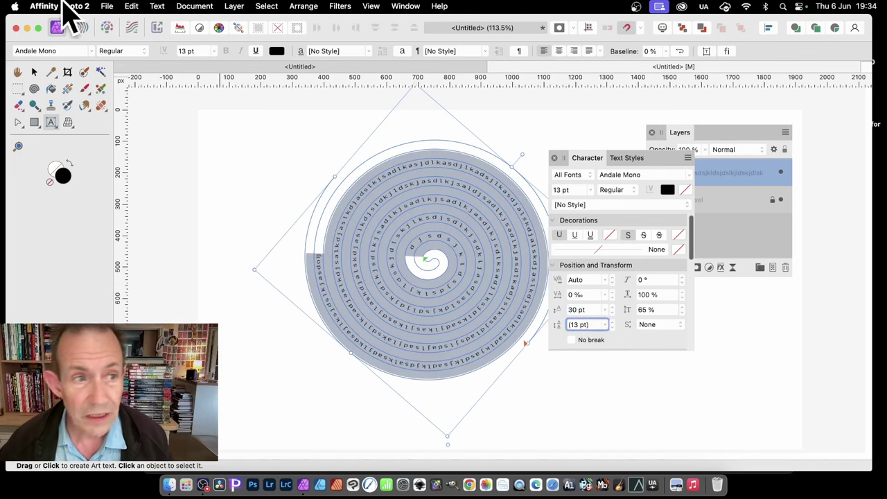
- Select the spiral text with the Move Tool and convert it to curves
{"action": "left_click", "coordinate": [34, 71]}
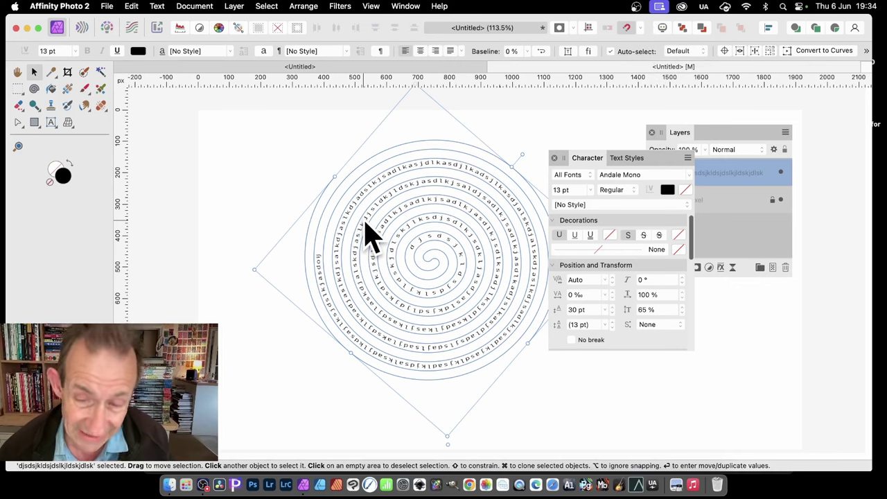
{"action": "left_click", "coordinate": [839, 51]}
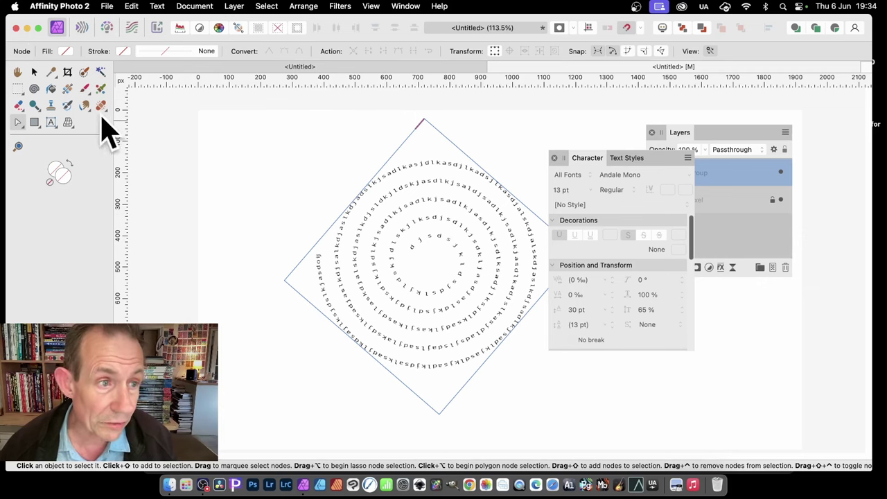
- Move the converted text group up and to the left
{"action": "left_click", "coordinate": [34, 72]}
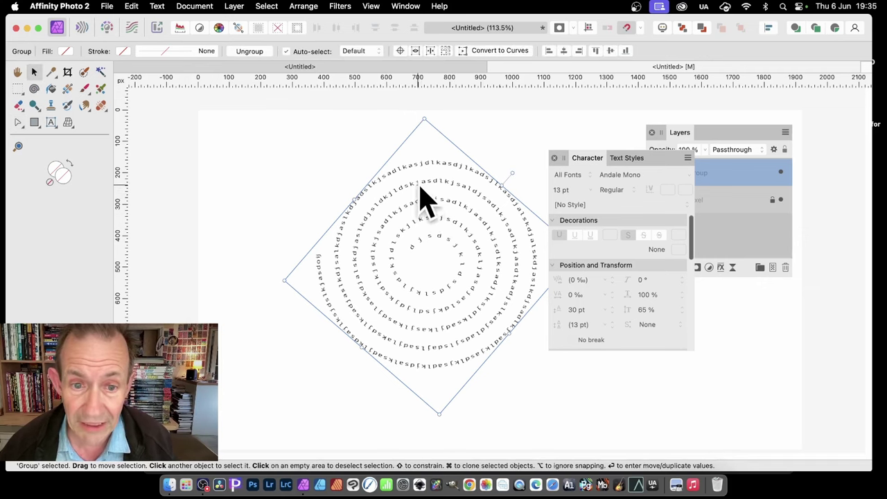
{"action": "left_click_drag", "start_coordinate": [421, 192], "coordinate": [385, 184]}
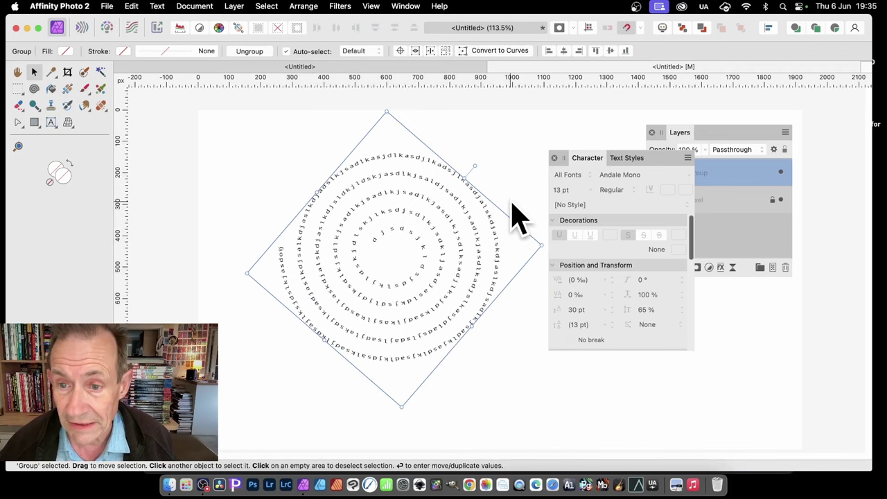
{"action": "left_click", "coordinate": [684, 135]}
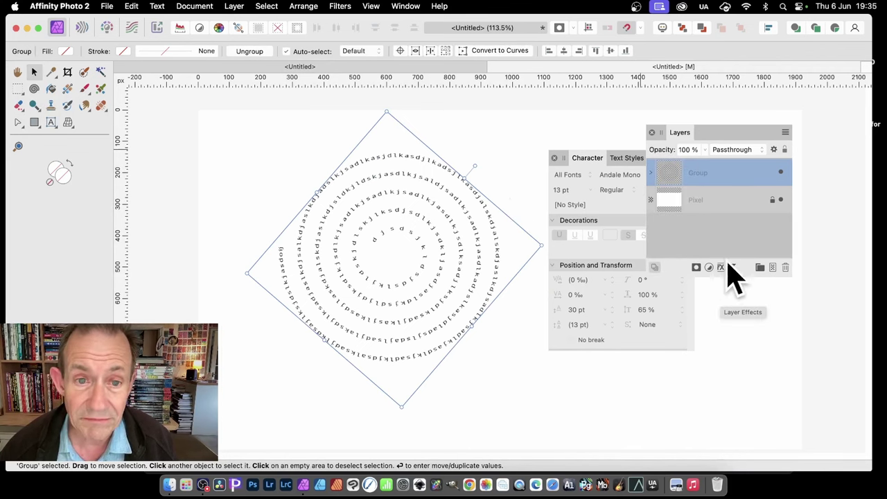
- Look through Filters > Distort and close it without applying a filter
{"action": "left_click", "coordinate": [340, 6]}
{"action": "mouse_move", "coordinate": [350, 50]}
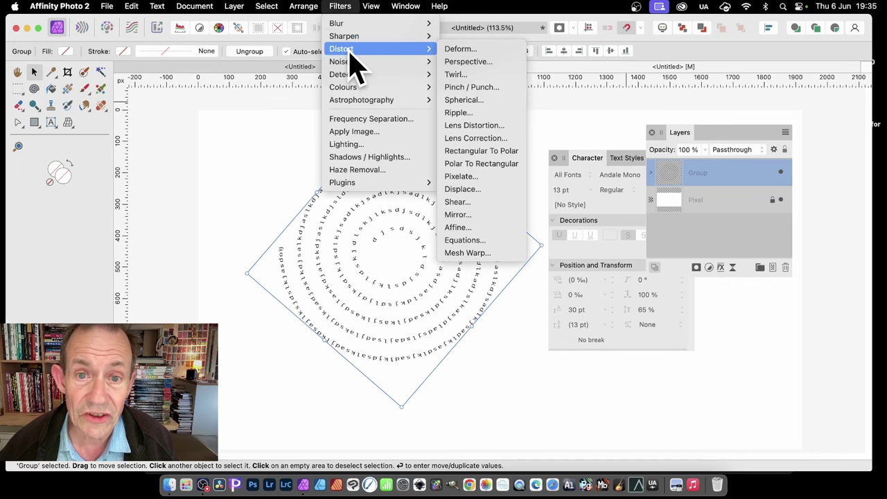
{"action": "left_click", "coordinate": [723, 205]}
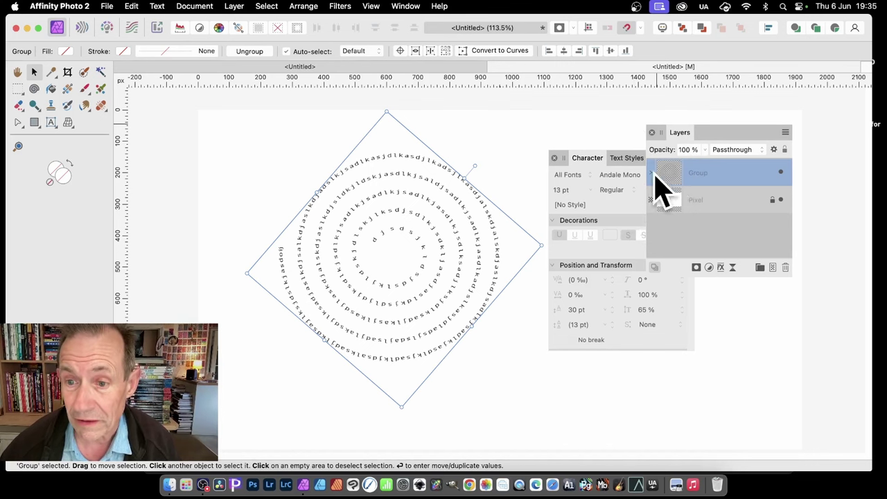
- Expand the group in the Layers panel to list each letter's Curve layer
{"action": "left_click", "coordinate": [654, 172]}
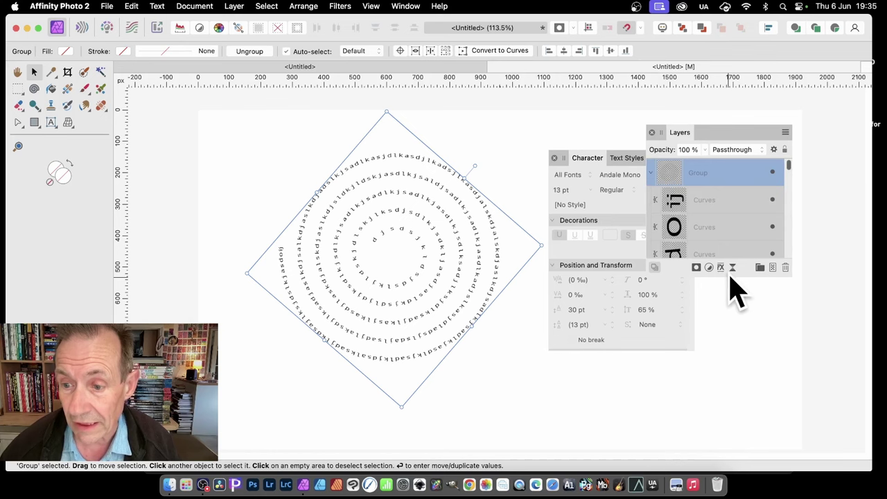
{"action": "left_click_drag", "start_coordinate": [730, 279], "coordinate": [736, 402]}
{"action": "scroll", "coordinate": [736, 311], "scroll_direction": "down", "scroll_amount": 5}
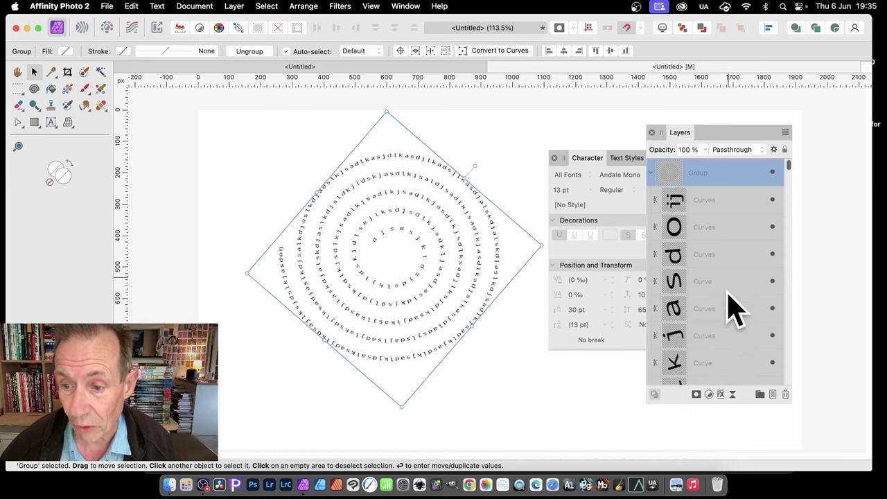
{"action": "scroll", "coordinate": [734, 305], "scroll_direction": "down", "scroll_amount": 6}
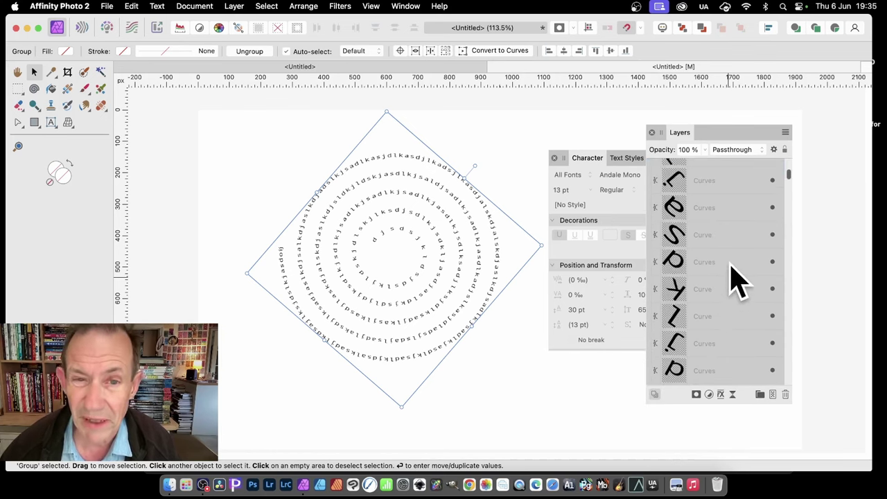
{"action": "scroll", "coordinate": [735, 278], "scroll_direction": "down", "scroll_amount": 5}
- Select the six letter curves from S to p, drag them off the spiral, and delete them
{"action": "left_click", "coordinate": [707, 183]}
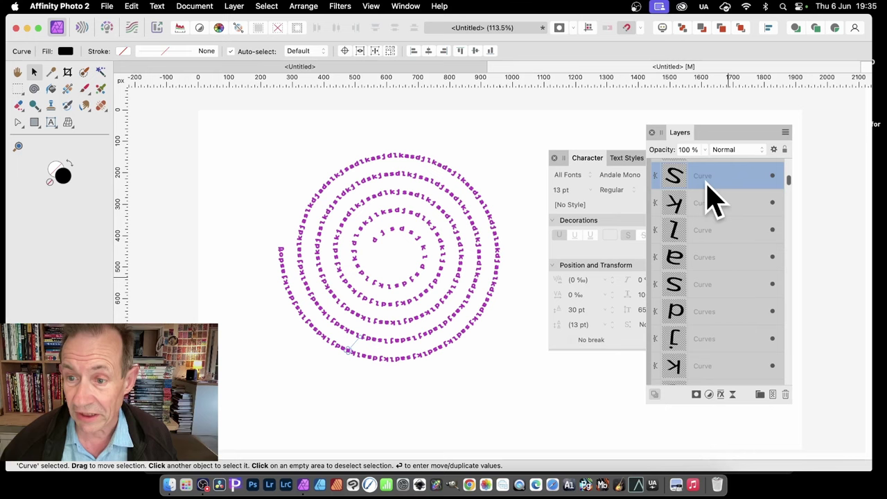
{"action": "left_click", "coordinate": [693, 318], "text": "shift"}
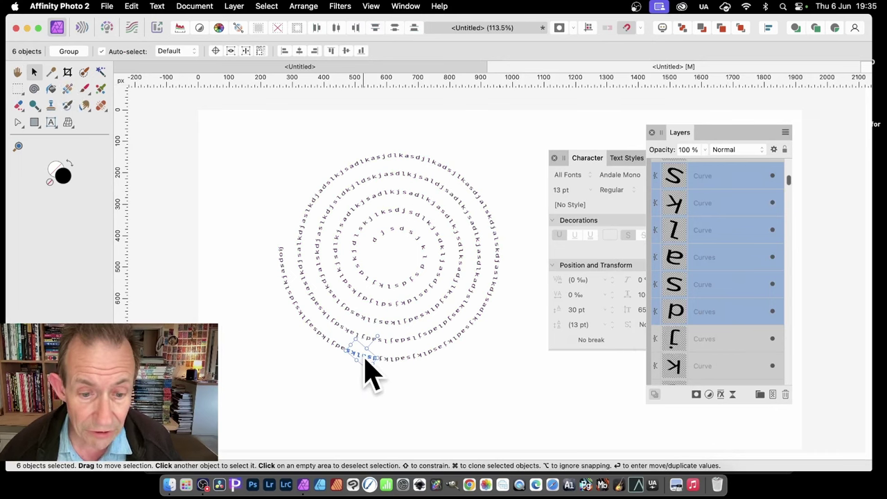
{"action": "left_click_drag", "start_coordinate": [365, 359], "coordinate": [340, 305]}
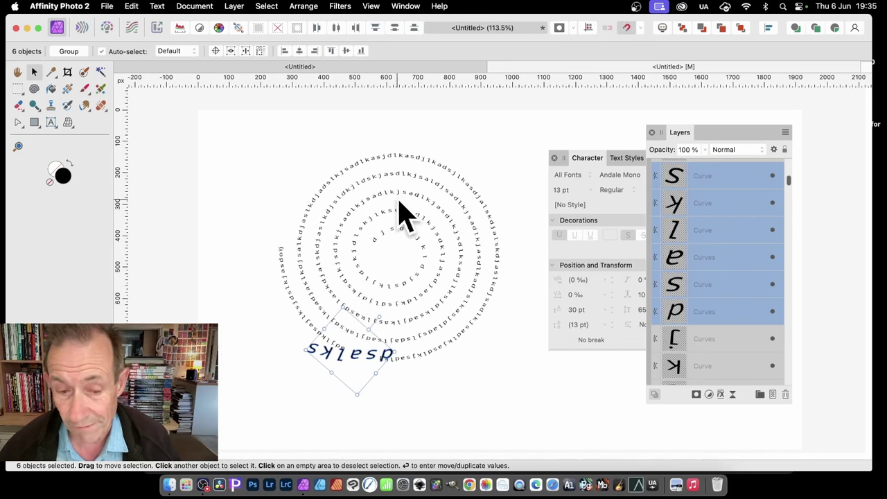
{"action": "key", "text": "Delete"}
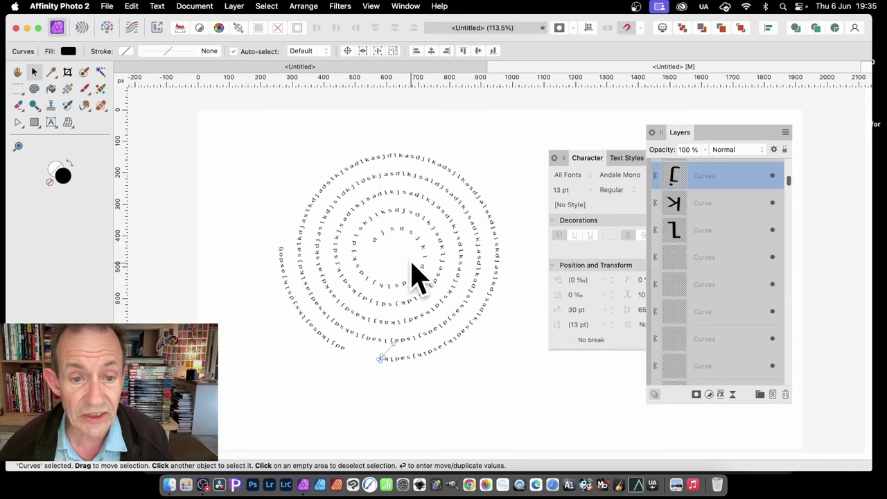
- Delete all the spiral letter curves and choose the Spiral Tool
{"action": "left_click", "coordinate": [295, 170]}
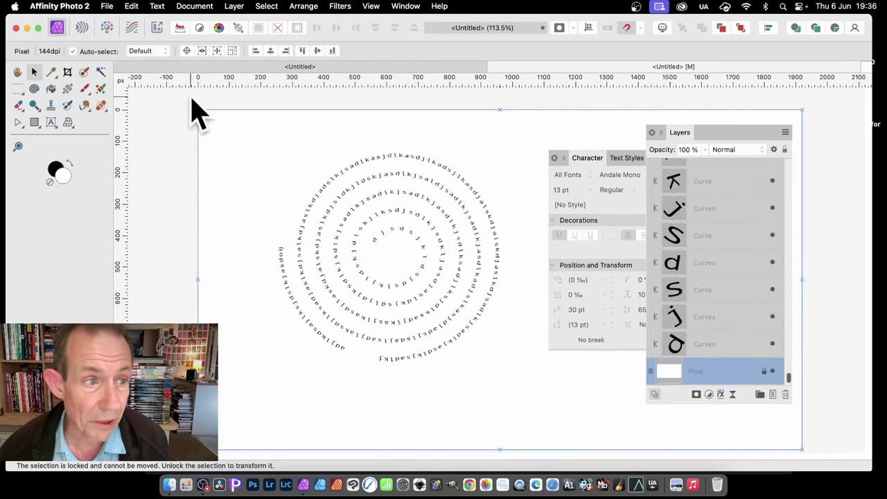
{"action": "left_click", "coordinate": [17, 123]}
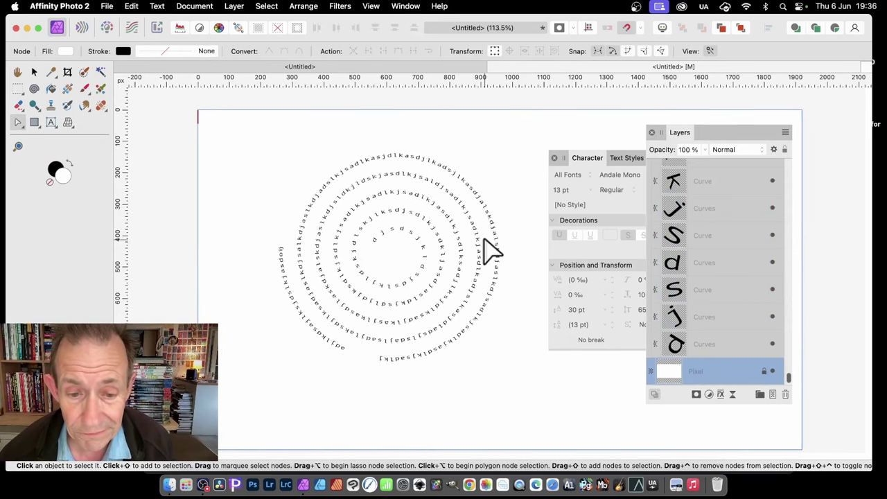
{"action": "key", "text": "ctrl+z"}
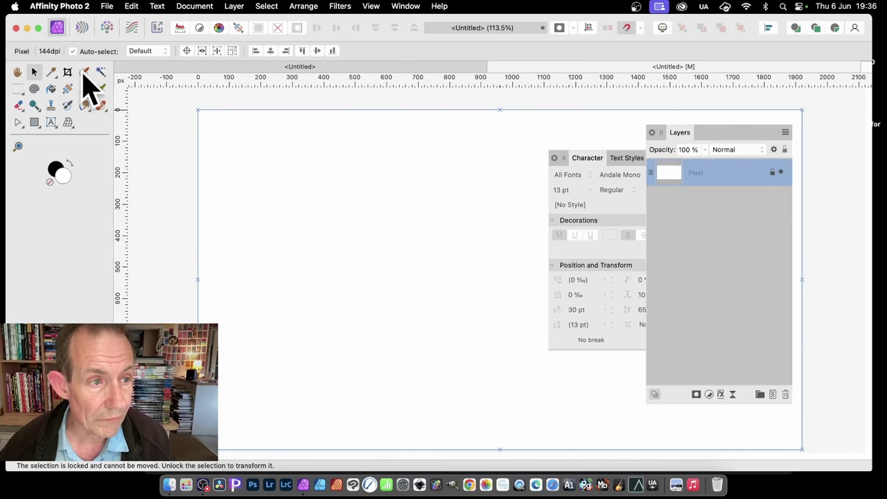
{"action": "left_click", "coordinate": [34, 90]}
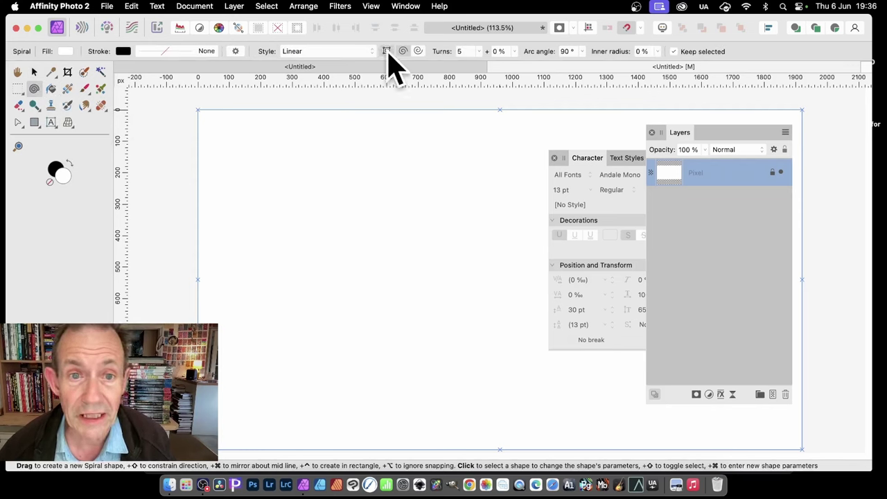
- Draw a Semi-circular spiral with 8 turns across the middle of the canvas
{"action": "left_click", "coordinate": [347, 51]}
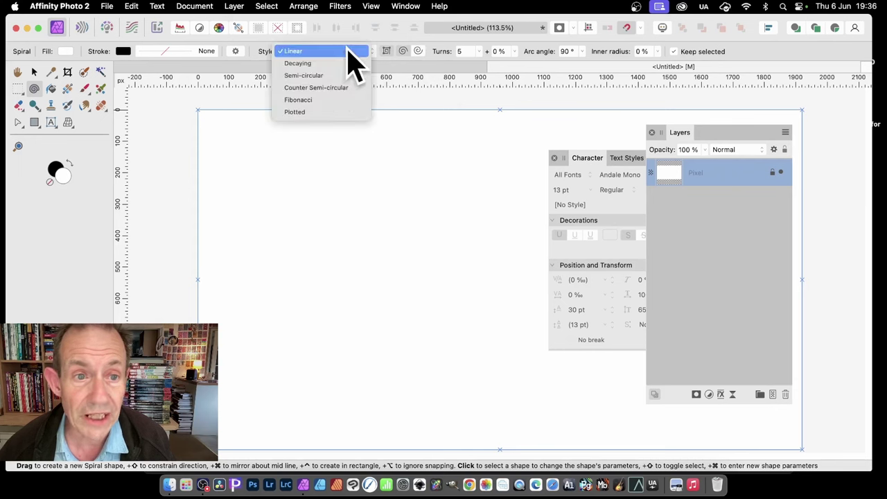
{"action": "left_click", "coordinate": [347, 75]}
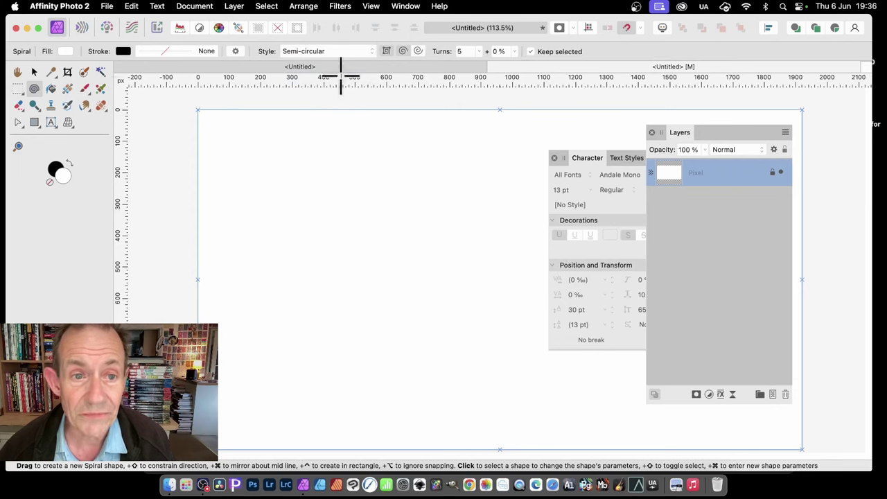
{"action": "left_click", "coordinate": [484, 57]}
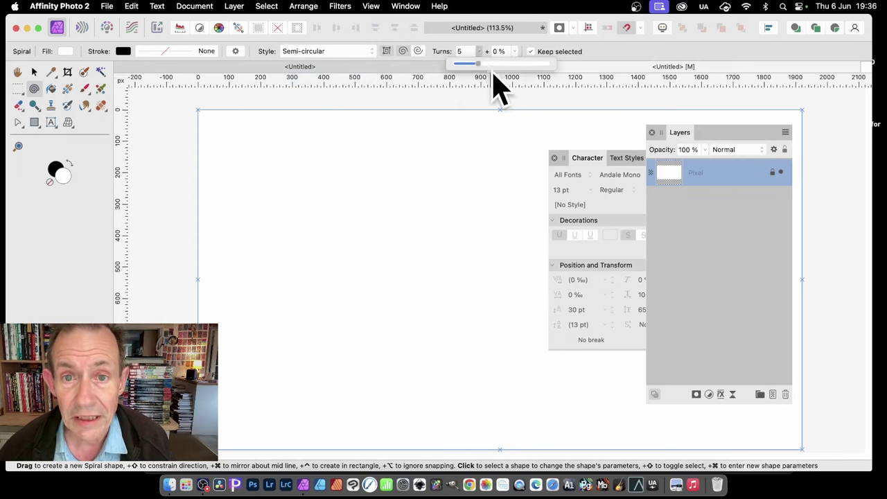
{"action": "left_click_drag", "start_coordinate": [495, 88], "coordinate": [495, 79]}
{"action": "left_click_drag", "start_coordinate": [405, 283], "coordinate": [551, 391]}
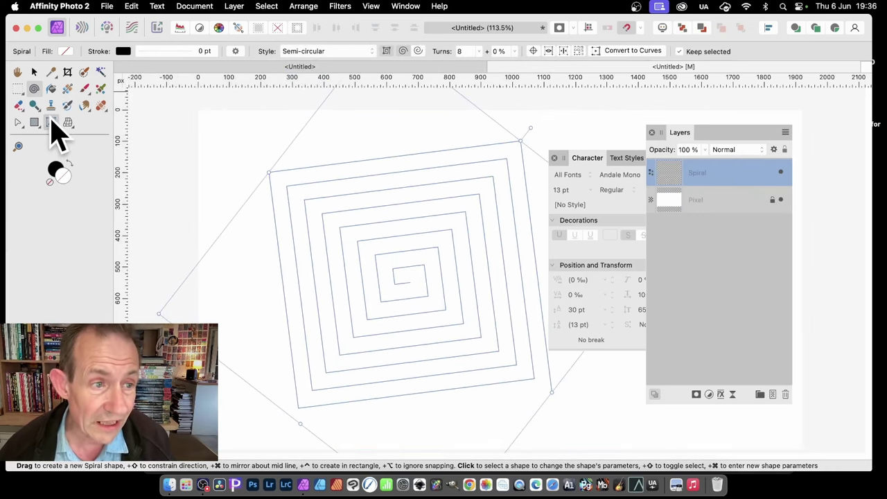
{"action": "left_click_drag", "start_coordinate": [51, 122], "coordinate": [104, 127]}
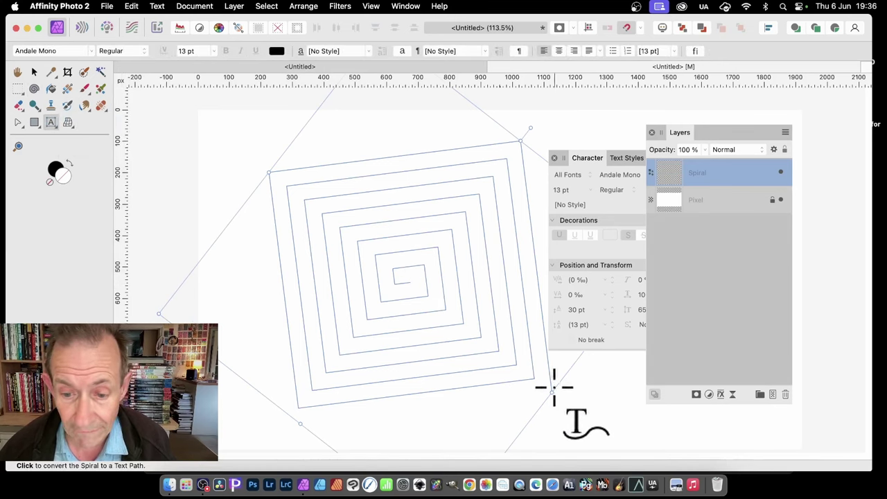
- Make the spiral a text path and paste a long run of Arial 12 pt text along it
{"action": "left_click", "coordinate": [529, 200]}
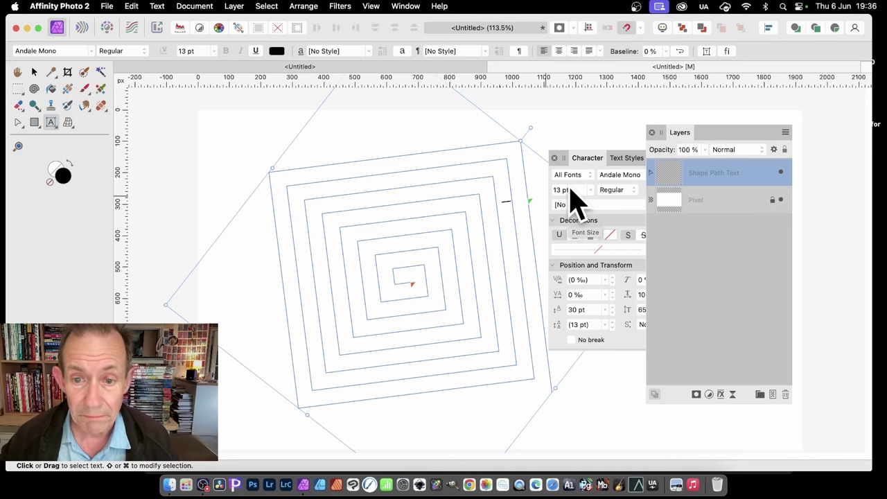
{"action": "key", "text": "super+v"}
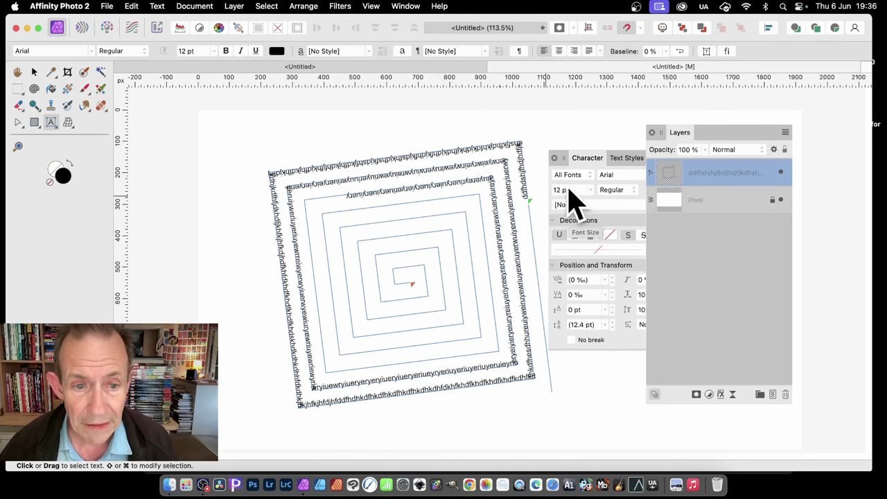
{"action": "left_click", "coordinate": [392, 182]}
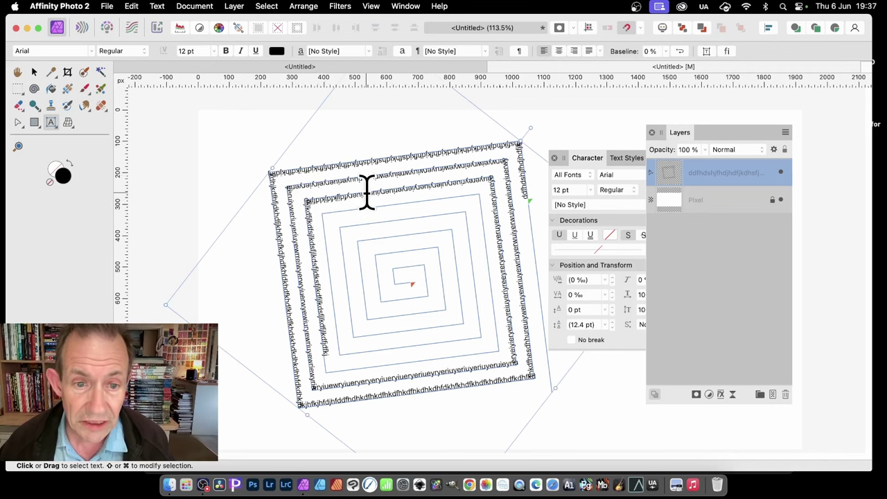
- Select all the spiral text and give it a -5 pt baseline shift and 17° shear
{"action": "key", "text": "super+a"}
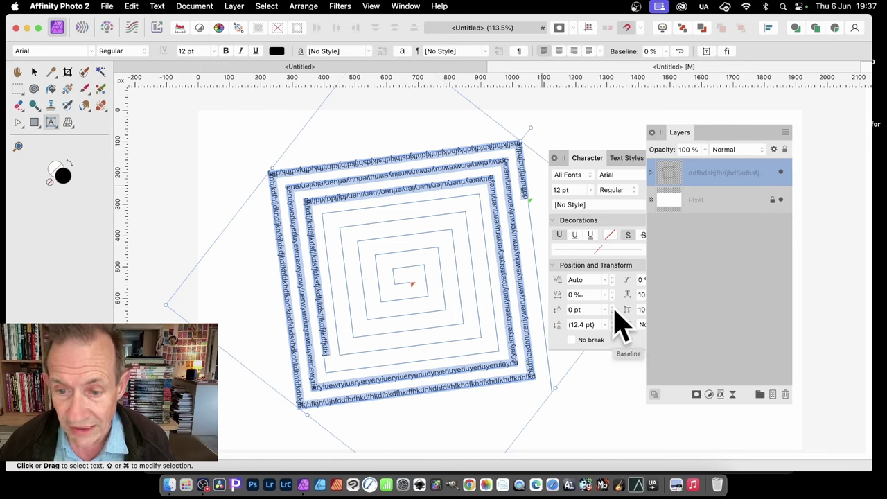
{"action": "scroll", "coordinate": [615, 314], "scroll_direction": "up", "scroll_amount": 7}
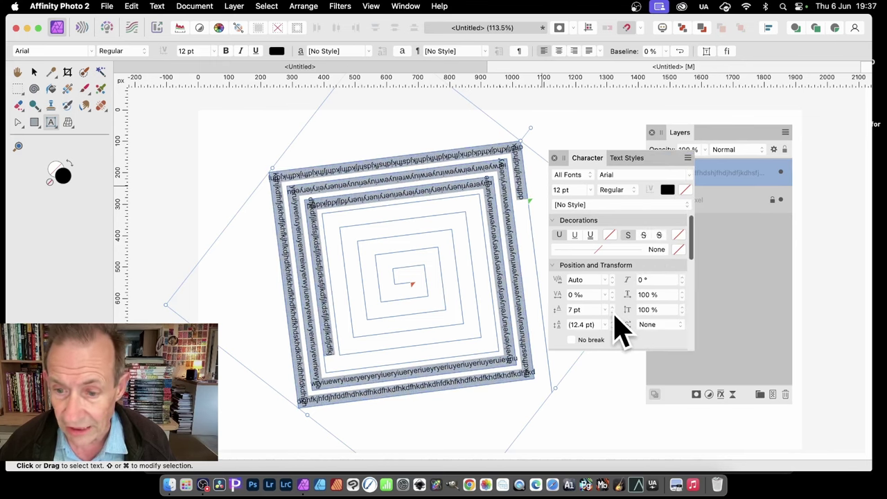
{"action": "scroll", "coordinate": [615, 314], "scroll_direction": "down", "scroll_amount": 12}
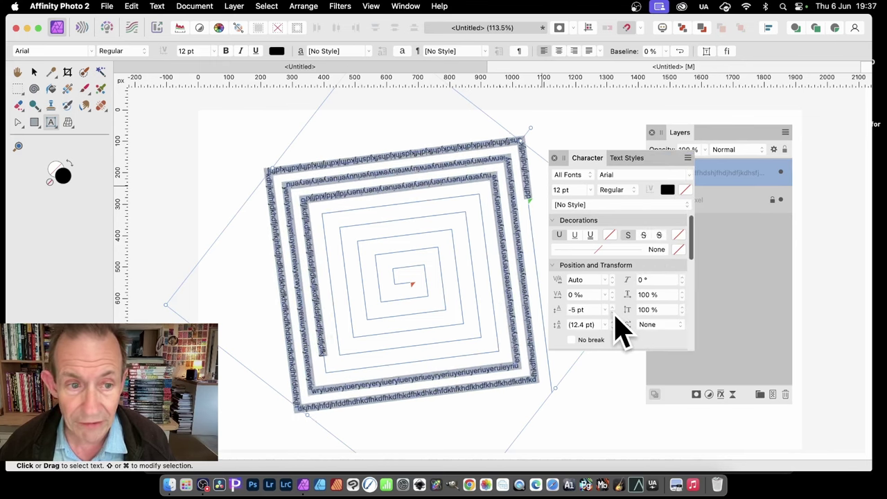
{"action": "scroll", "coordinate": [615, 316], "scroll_direction": "down", "scroll_amount": 7}
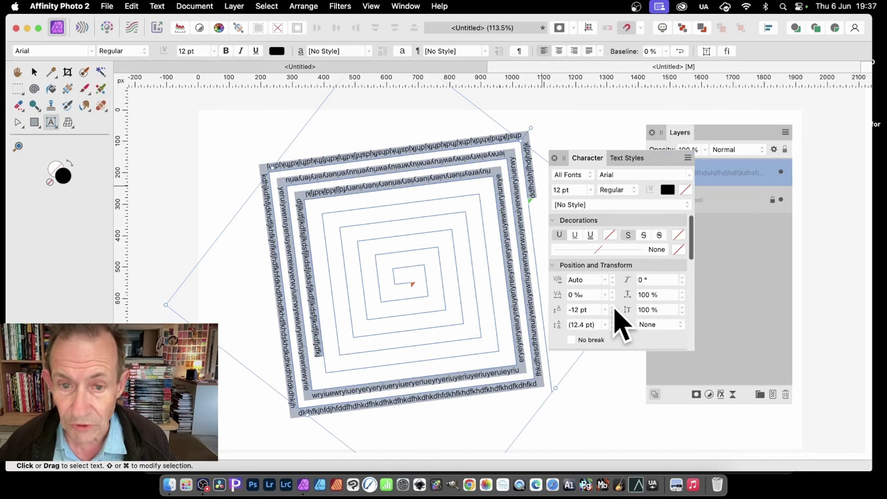
{"action": "scroll", "coordinate": [615, 314], "scroll_direction": "up", "scroll_amount": 6}
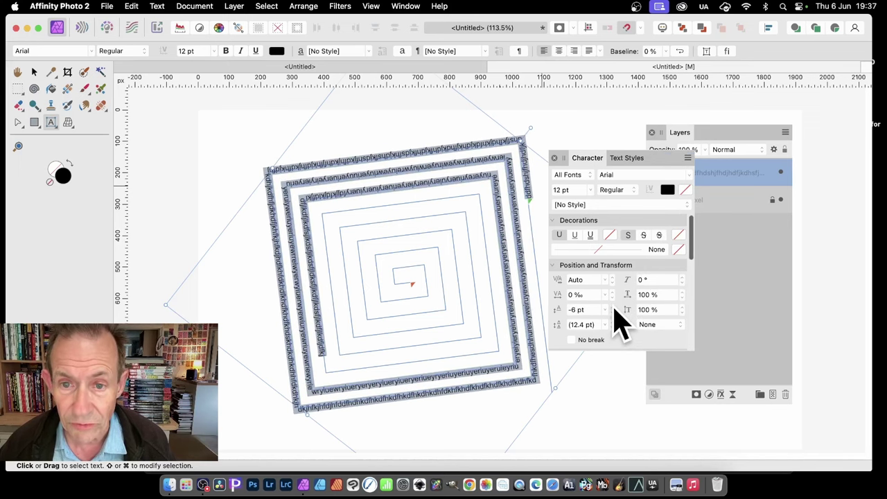
{"action": "scroll", "coordinate": [617, 318], "scroll_direction": "up", "scroll_amount": 1}
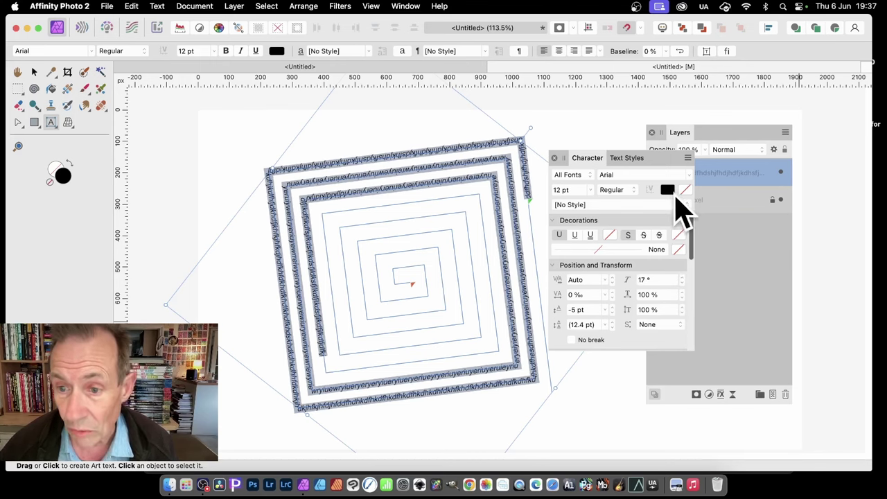
- Give the spiral text a red EE2828 fill and a near-black outline
{"action": "left_click", "coordinate": [670, 192]}
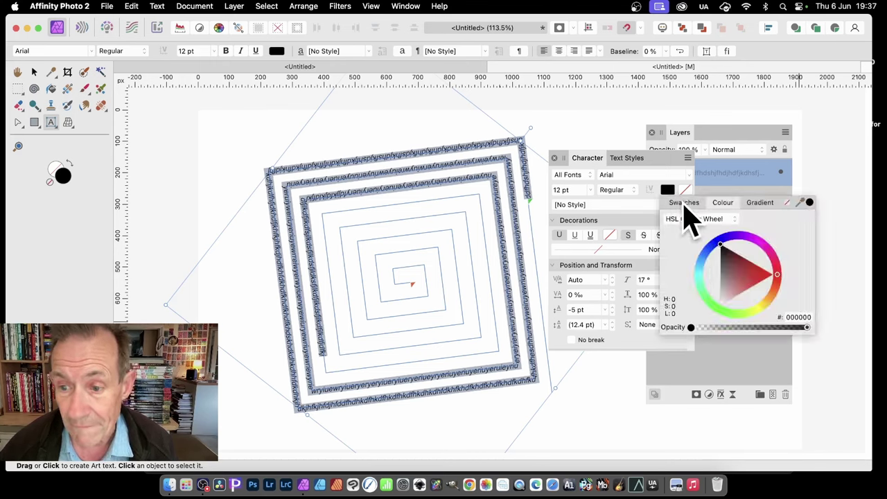
{"action": "left_click_drag", "start_coordinate": [758, 277], "coordinate": [764, 279]}
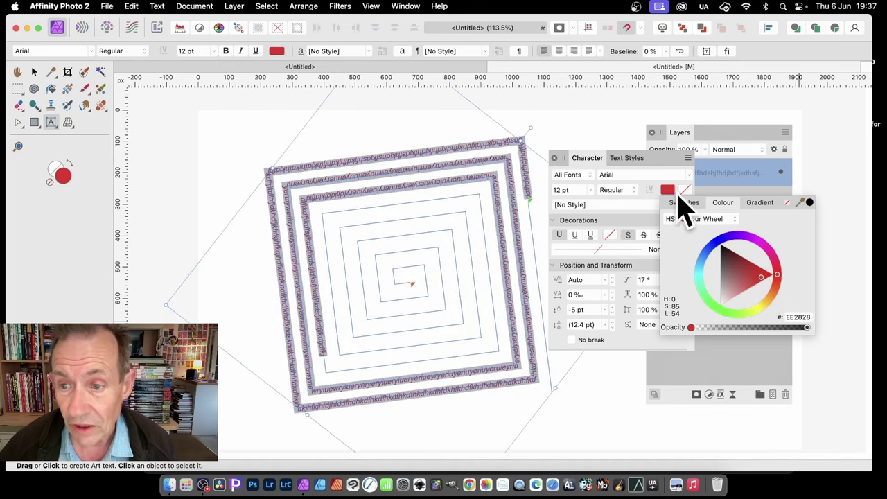
{"action": "left_click", "coordinate": [686, 191]}
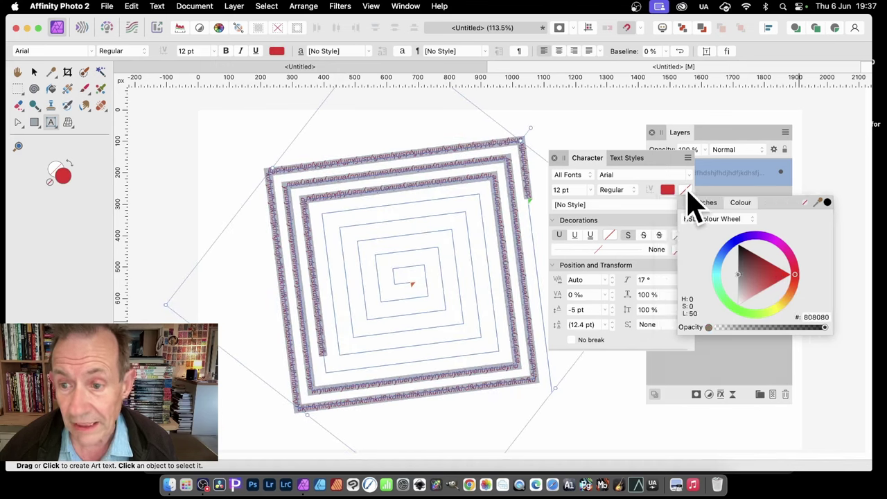
{"action": "left_click", "coordinate": [745, 263]}
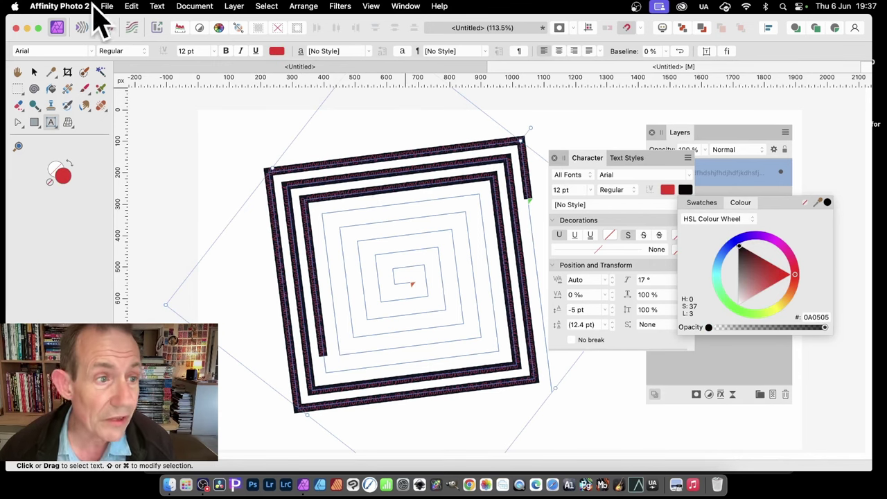
- Convert the spiral text into curves with the Move Tool and deselect the result
{"action": "left_click", "coordinate": [34, 73]}
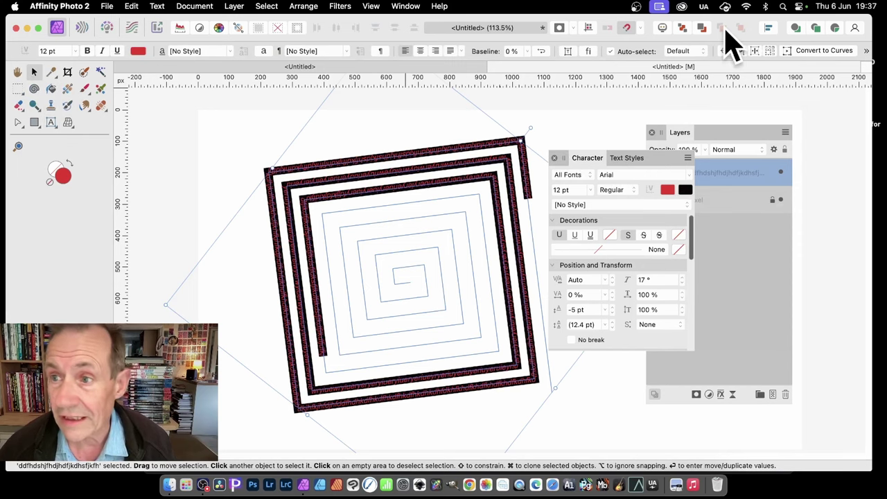
{"action": "left_click", "coordinate": [826, 52]}
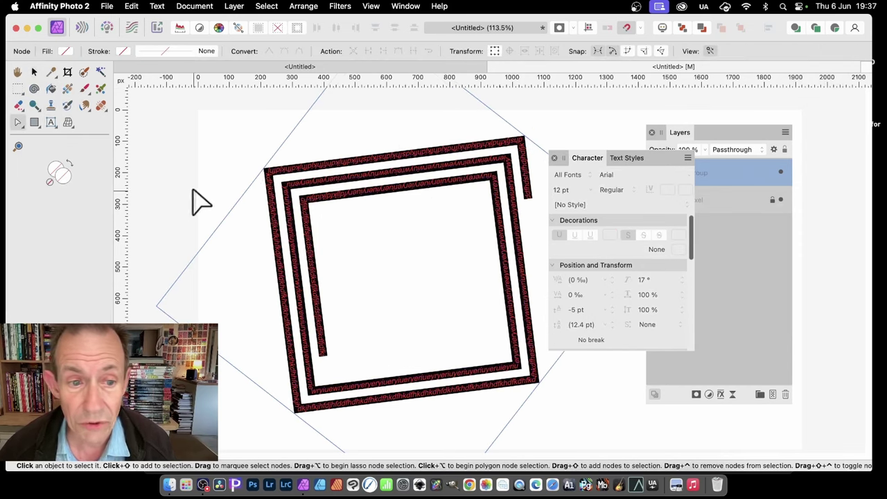
{"action": "left_click", "coordinate": [218, 156]}
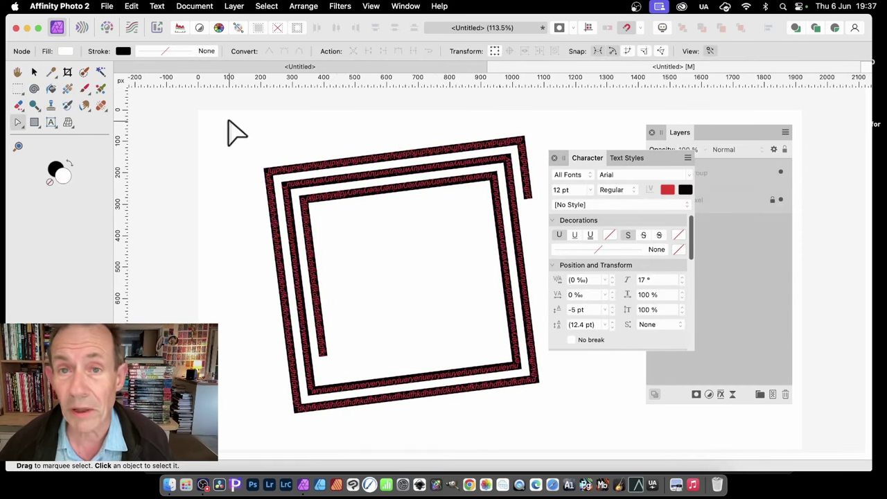